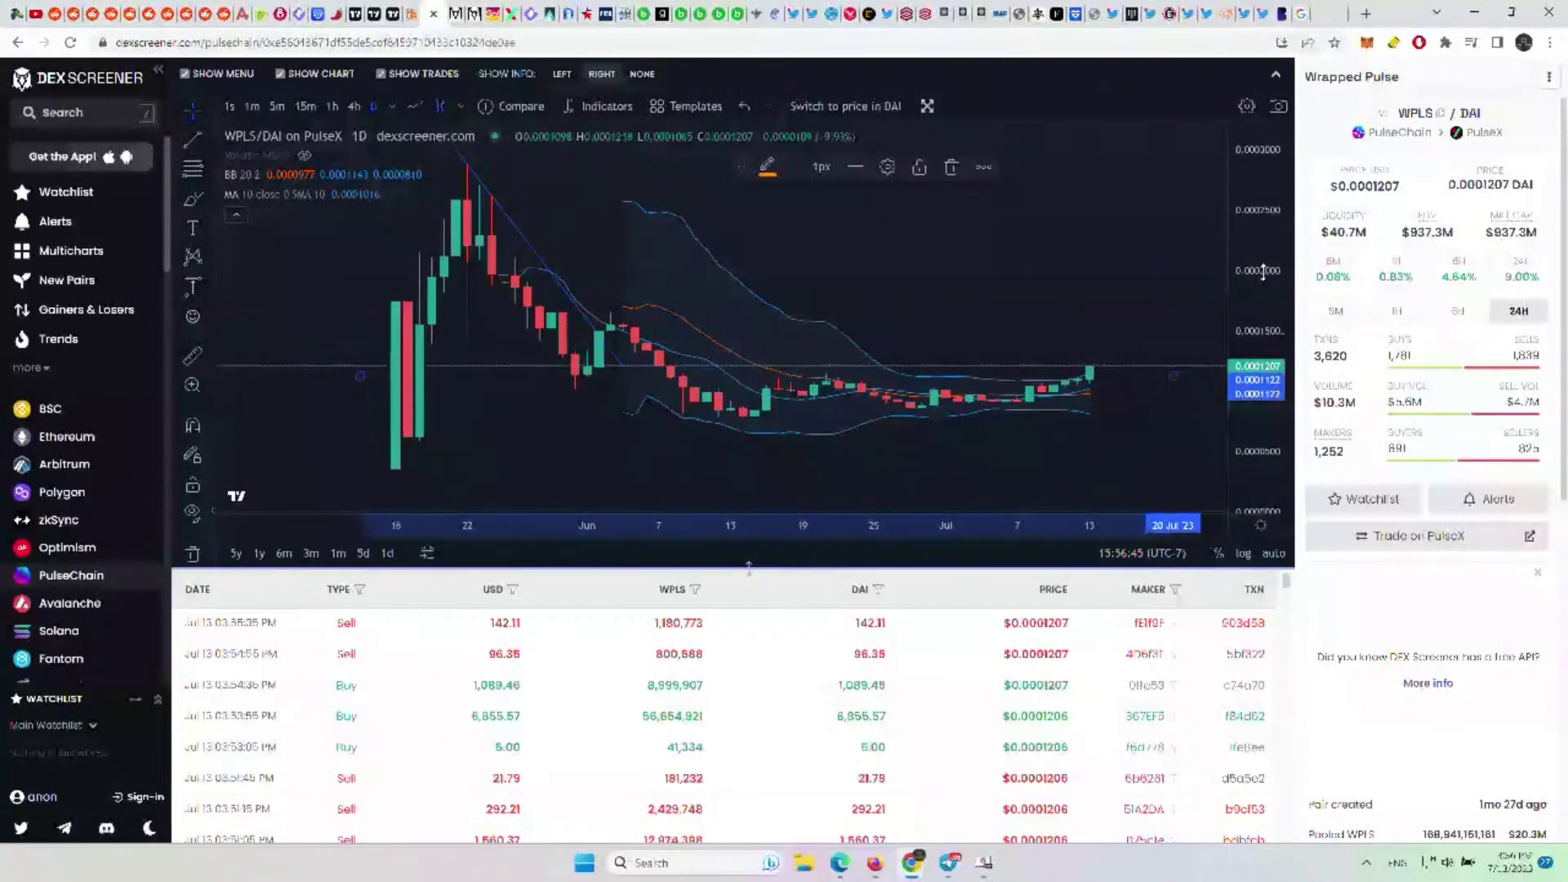
Draw the Fibonacci retracement from the May 20 high down to the July lows
{"action": "left_click", "coordinate": [448, 162]}
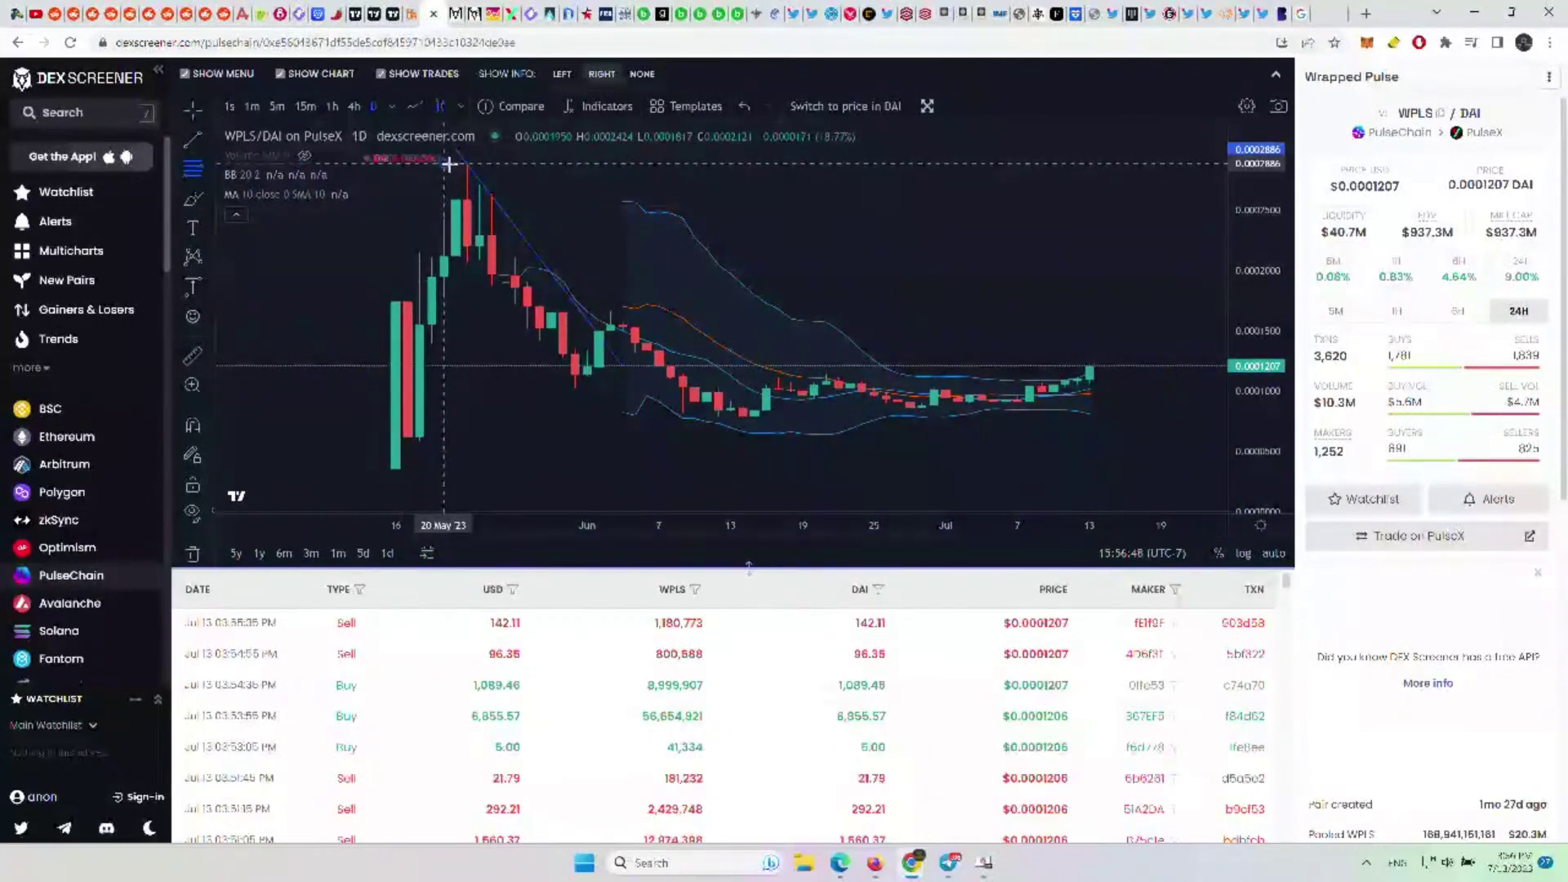
{"action": "left_click", "coordinate": [1187, 421]}
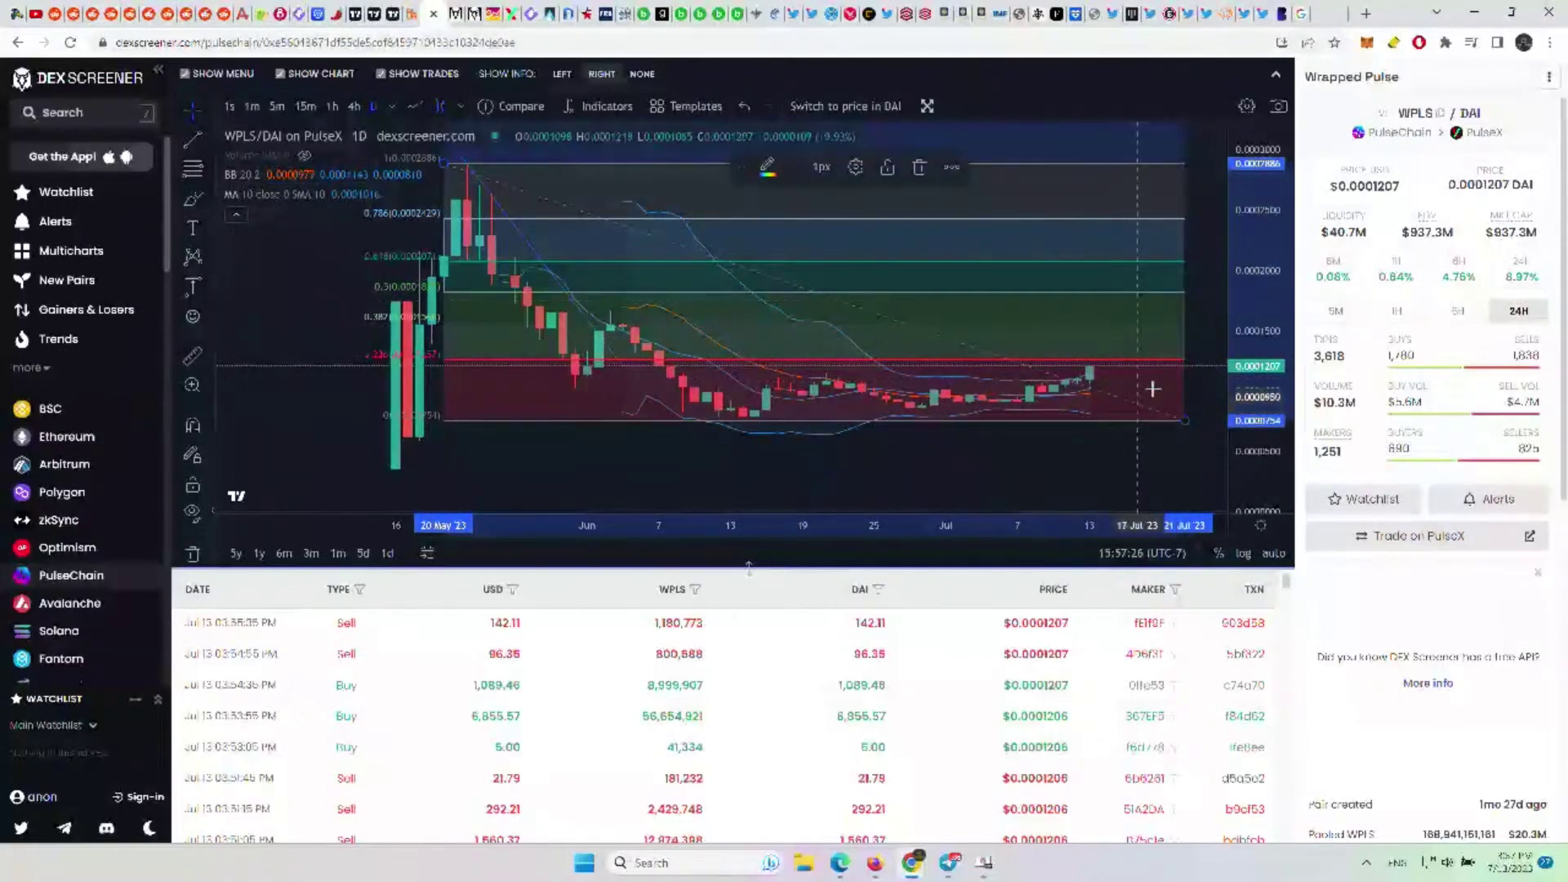
{"action": "scroll", "coordinate": [1164, 355], "scroll_direction": "down", "scroll_amount": 2}
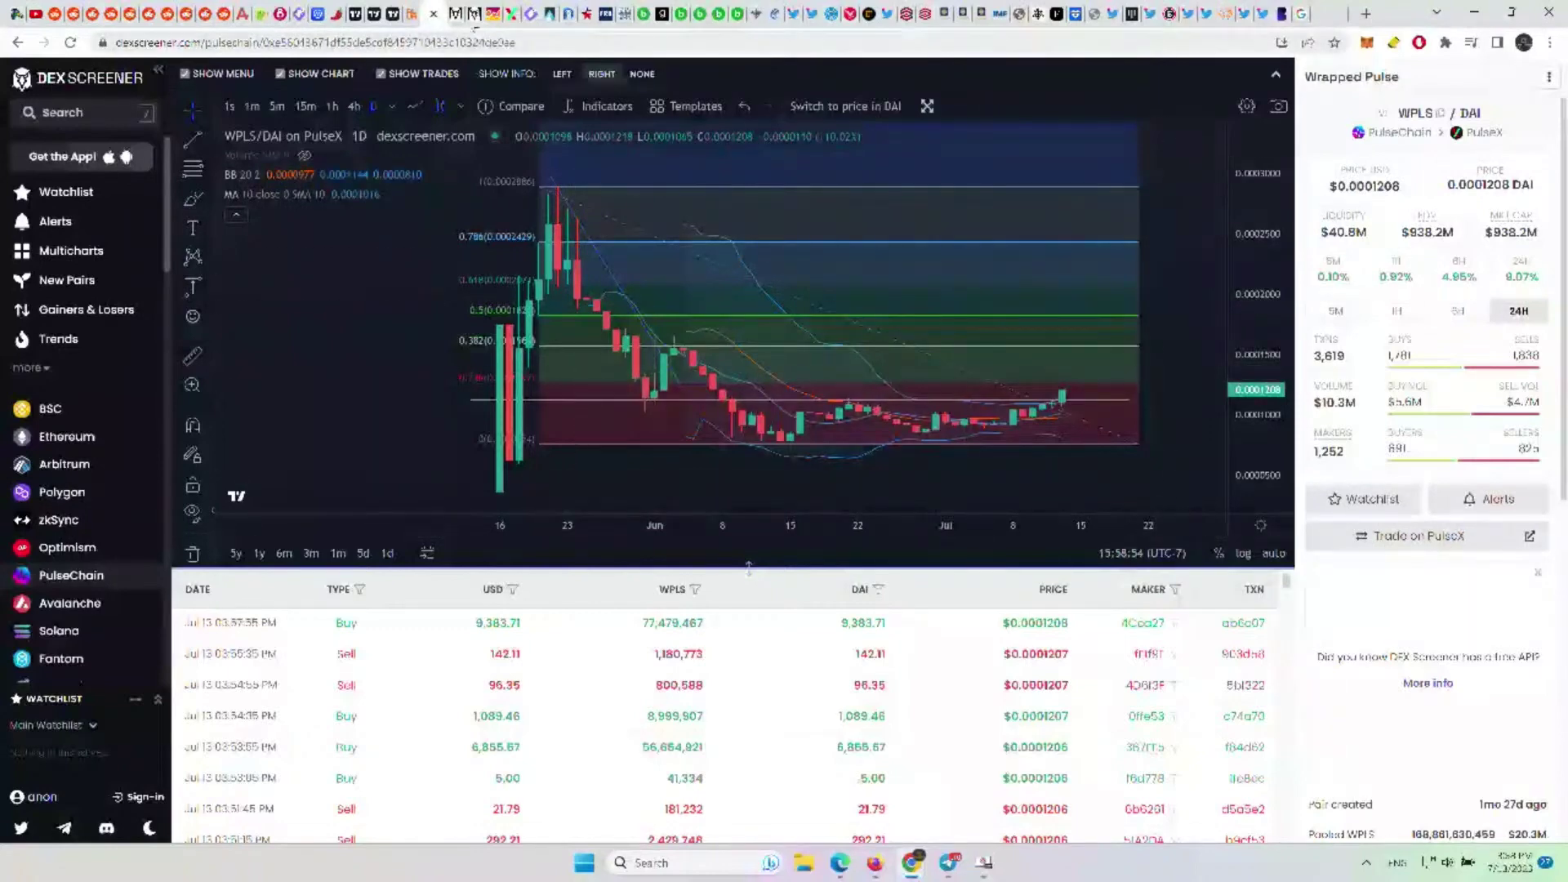
Go to the PLSX/DAI daily chart tab and select its horizontal price level
{"action": "left_click", "coordinate": [457, 13]}
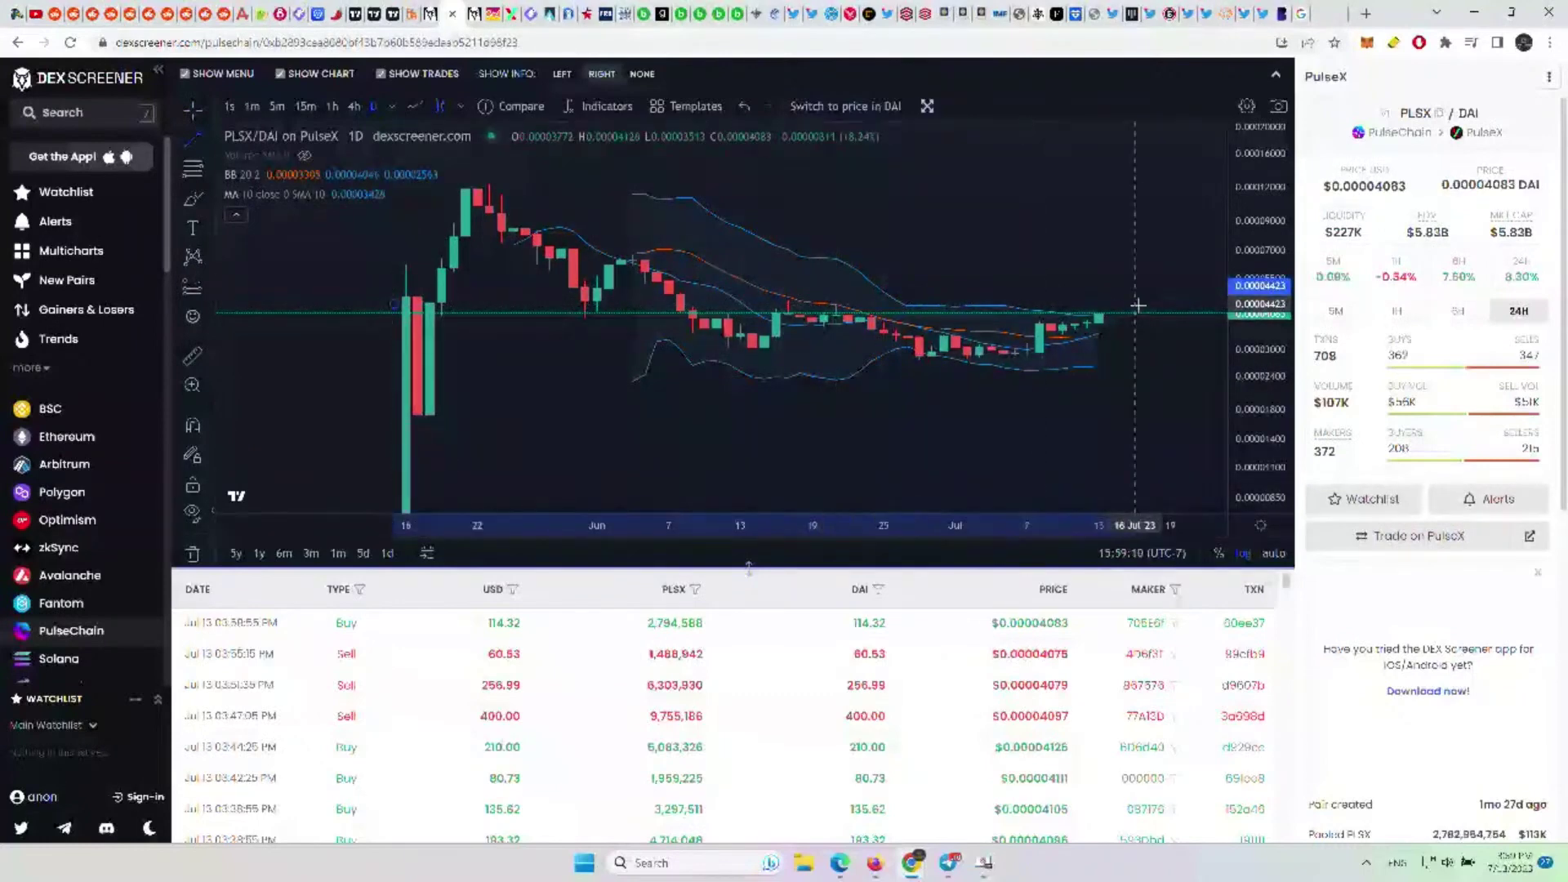
{"action": "left_click", "coordinate": [1197, 324]}
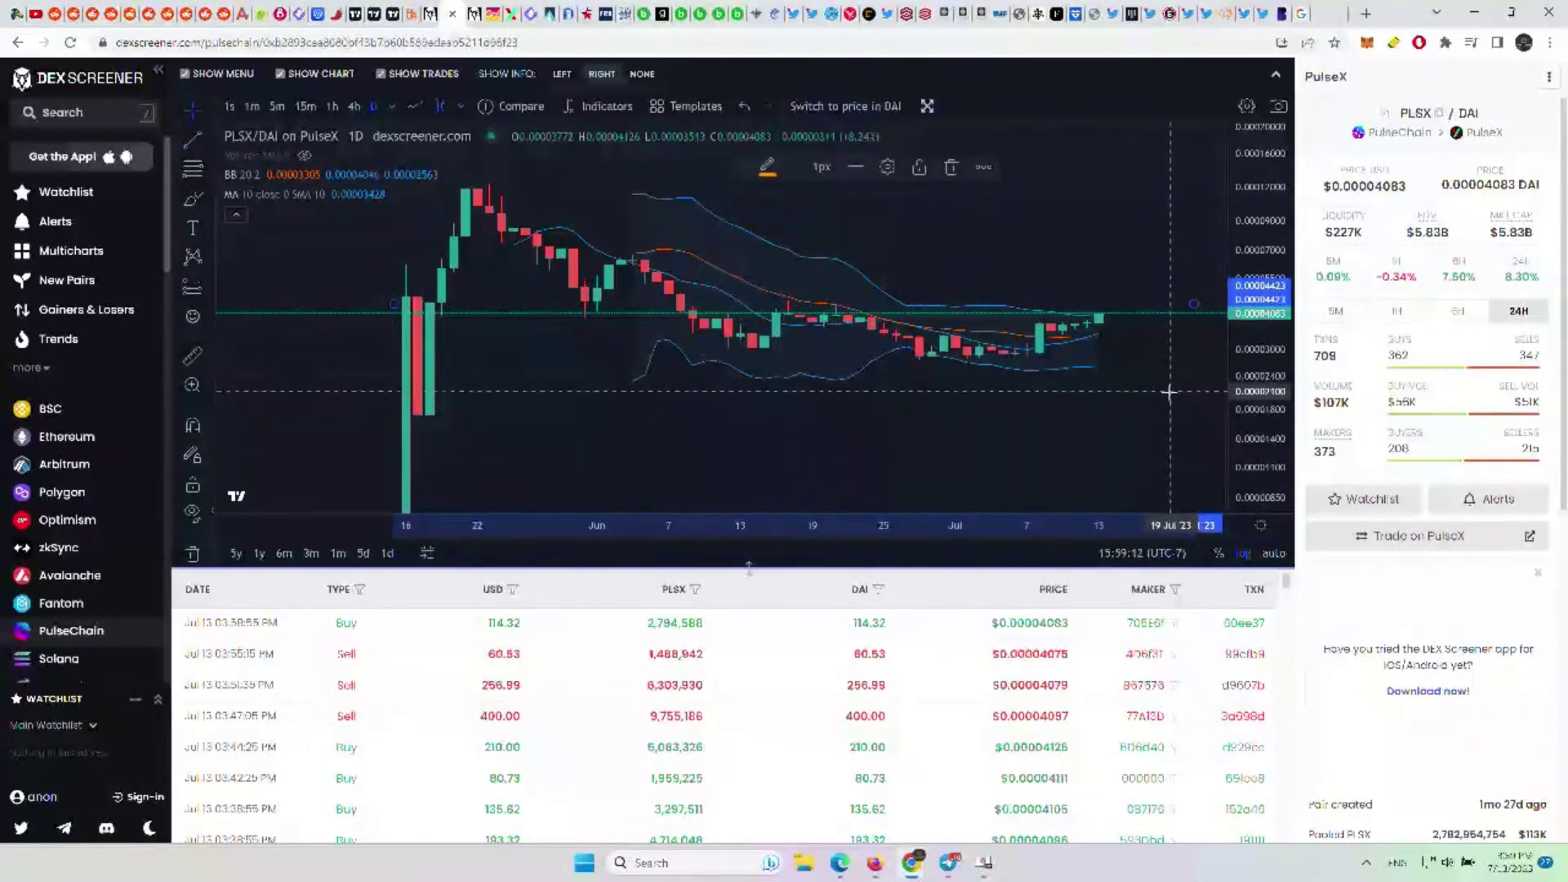